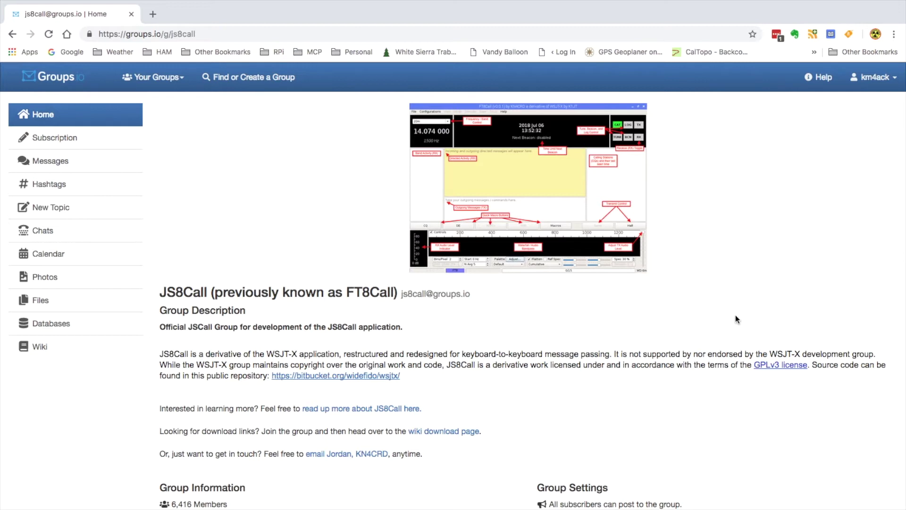
# - Copy the js8call_0.7.3-devel_armhf.deb link from the wiki download page, then return to the Pi desktop
pyautogui.click(444, 433)
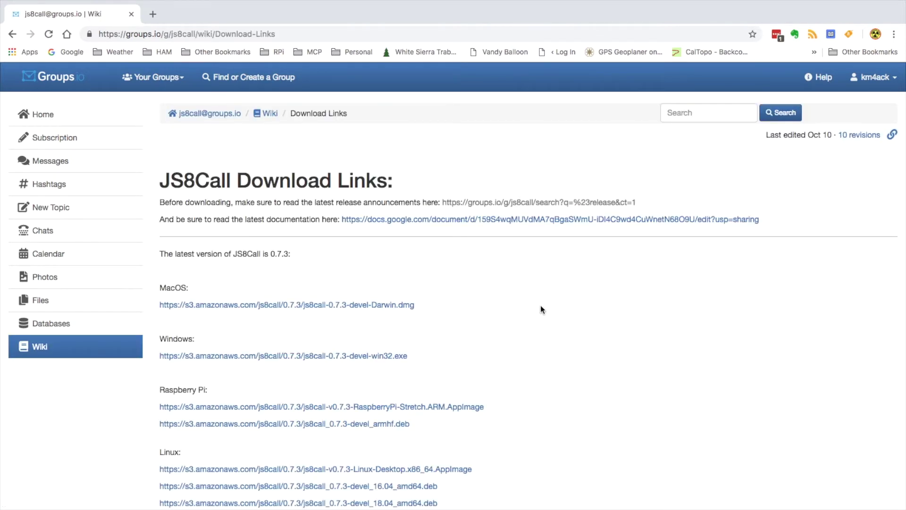
pyautogui.scroll(-3, 541, 307)
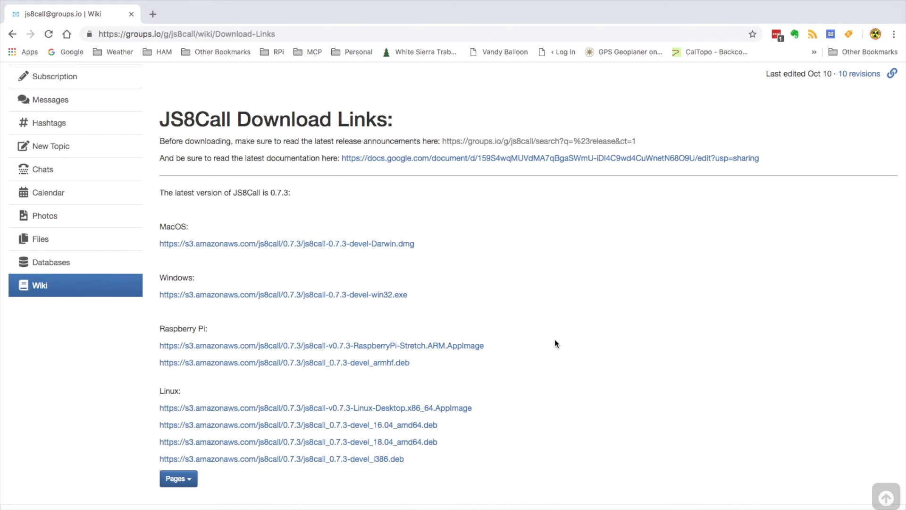
pyautogui.rightClick(366, 367)
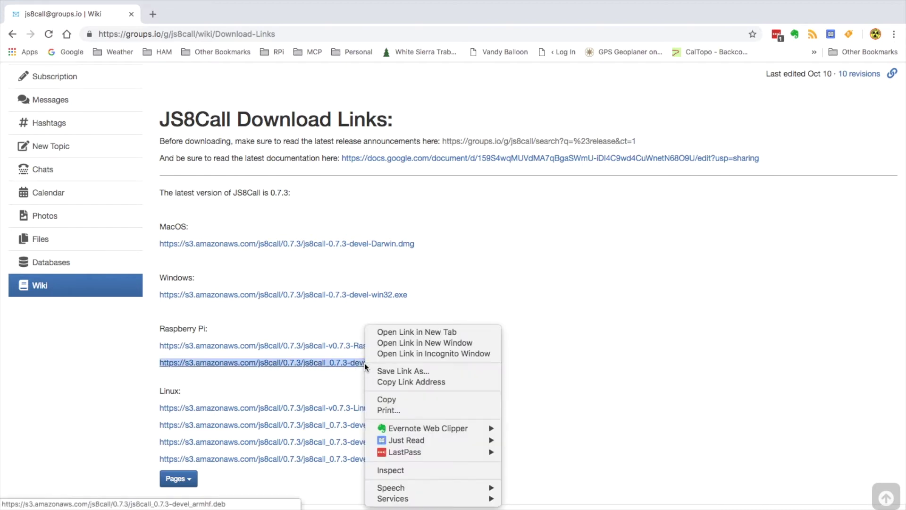
pyautogui.click(434, 381)
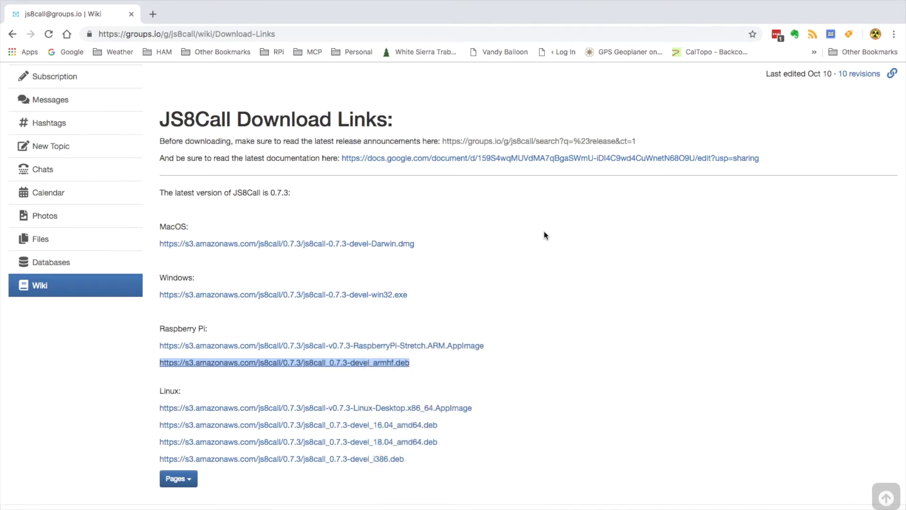
pyautogui.press('super+Tab')
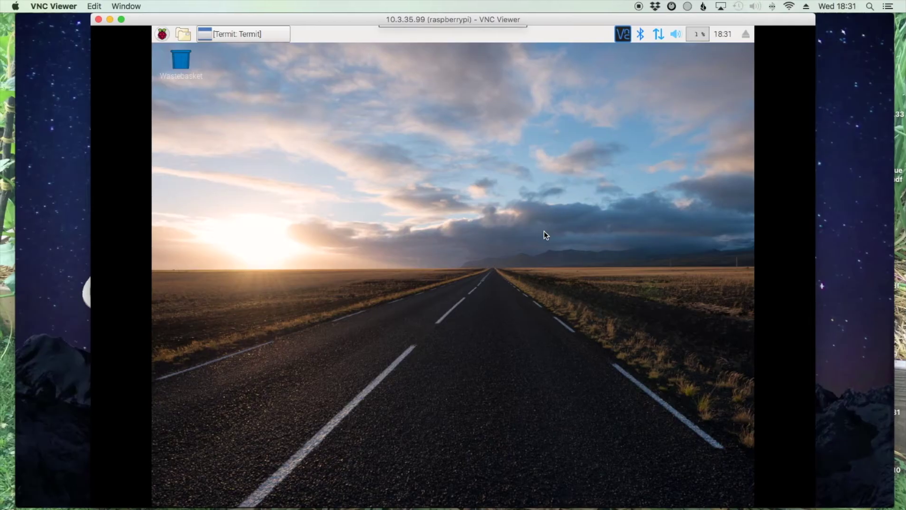
# - Download the JS8Call armhf .deb in Termit with wget and the pasted link, then clear the screen
pyautogui.click(251, 33)
pyautogui.write('wget')
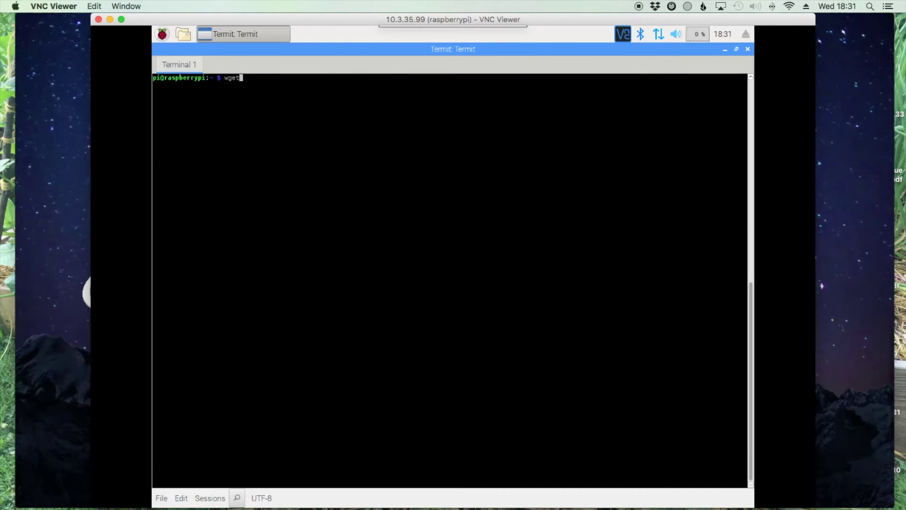
pyautogui.rightClick(264, 86)
pyautogui.click(301, 175)
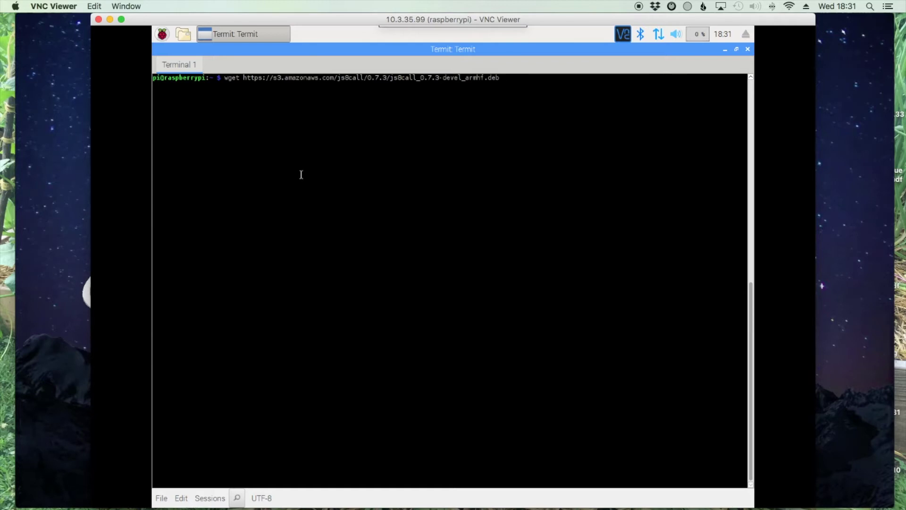
pyautogui.press('Return')
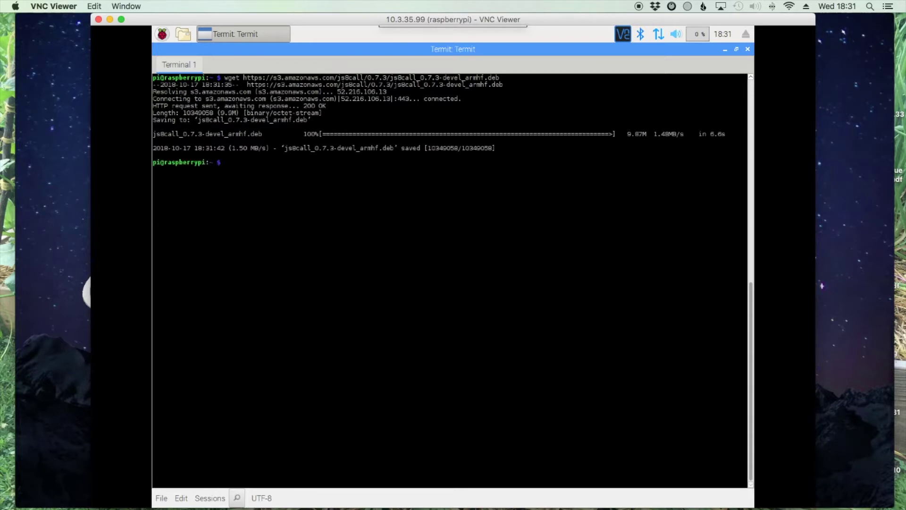
pyautogui.write('clear')
pyautogui.press('Return')
pyautogui.press('Return')
# - List the home folder and copy the js8call_0.7.3-devel_armhf.deb file name
pyautogui.press('Return')
pyautogui.press('Return')
pyautogui.press('Return')
pyautogui.write('ls')
pyautogui.press('Return')
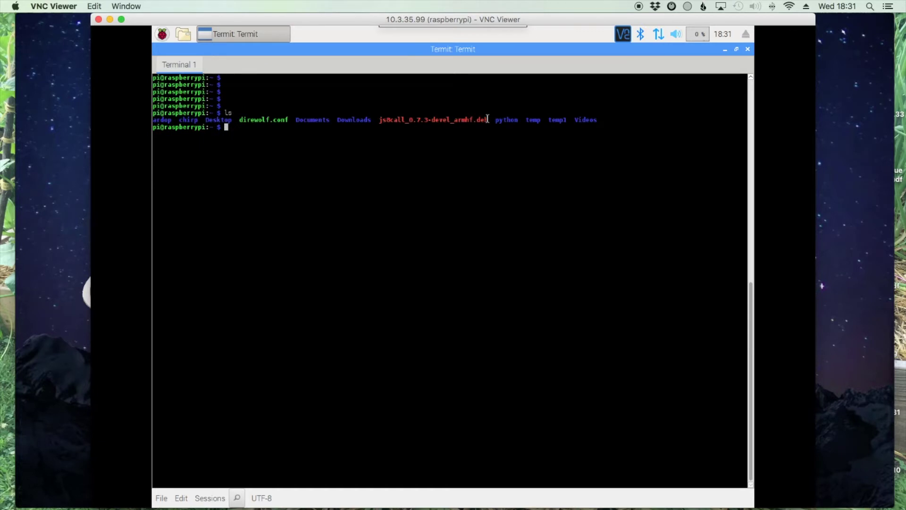
pyautogui.click(488, 119)
pyautogui.moveTo(488, 120); pyautogui.dragTo(380, 119)
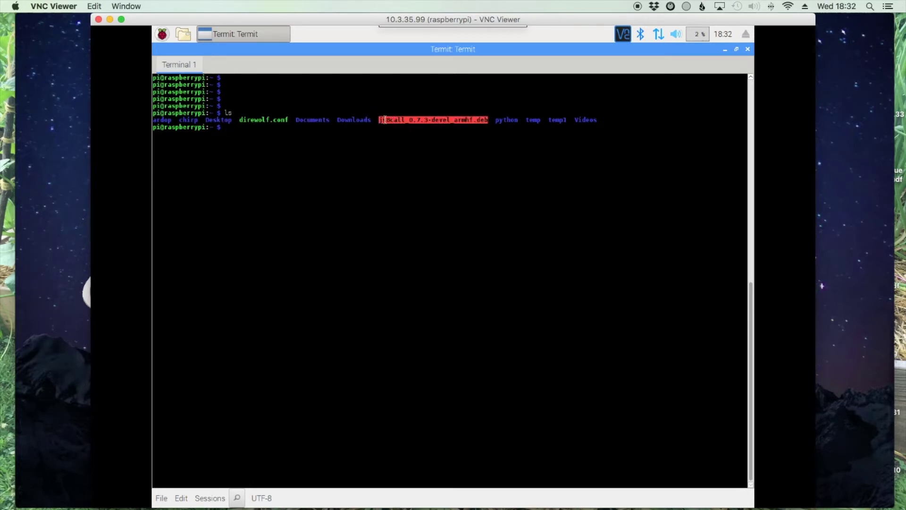
pyautogui.rightClick(390, 119)
pyautogui.click(409, 200)
pyautogui.click(235, 135)
# - Install the package with sudo dpkg -i js8call_0.7.3-devel_armhf.deb
pyautogui.write('sud')
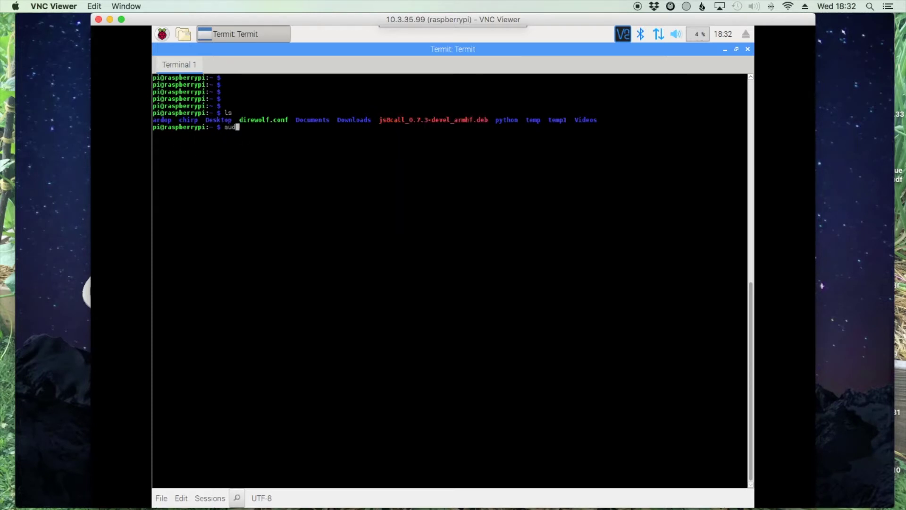
pyautogui.write('o dpkg -i')
pyautogui.rightClick(293, 131)
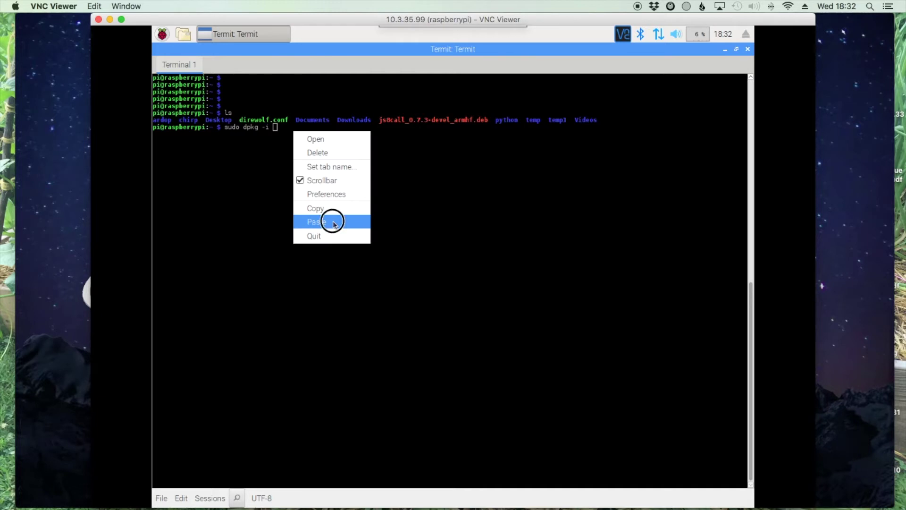
pyautogui.click(333, 223)
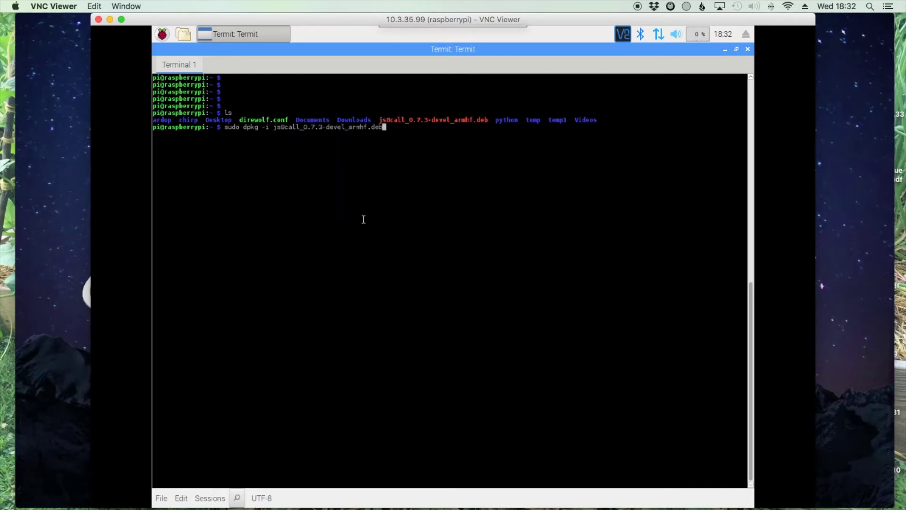
pyautogui.press('Return')
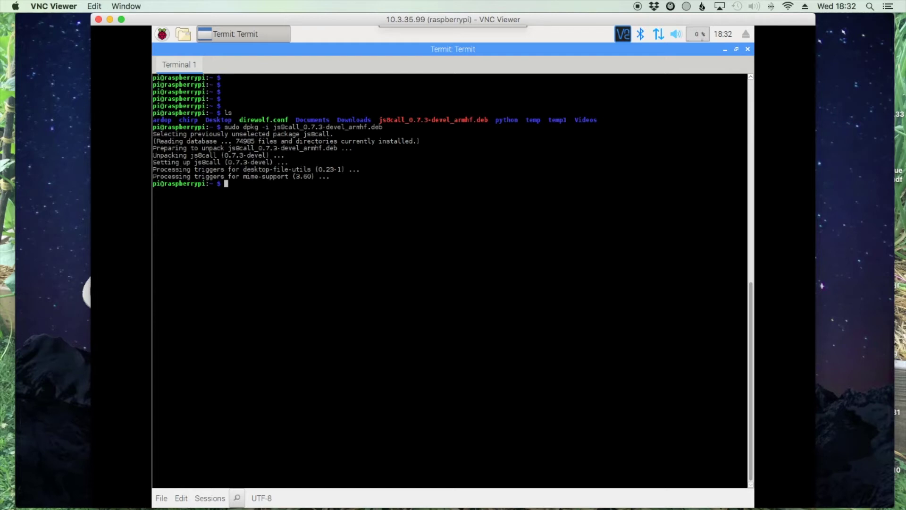
# - Minimize Termit and launch js8call from the Raspberry menu's Sound & Video list
pyautogui.click(724, 49)
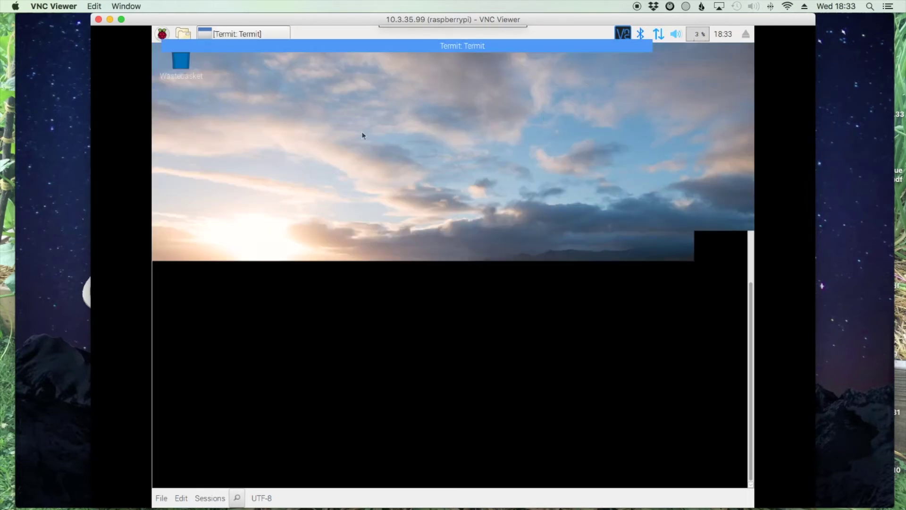
pyautogui.click(162, 33)
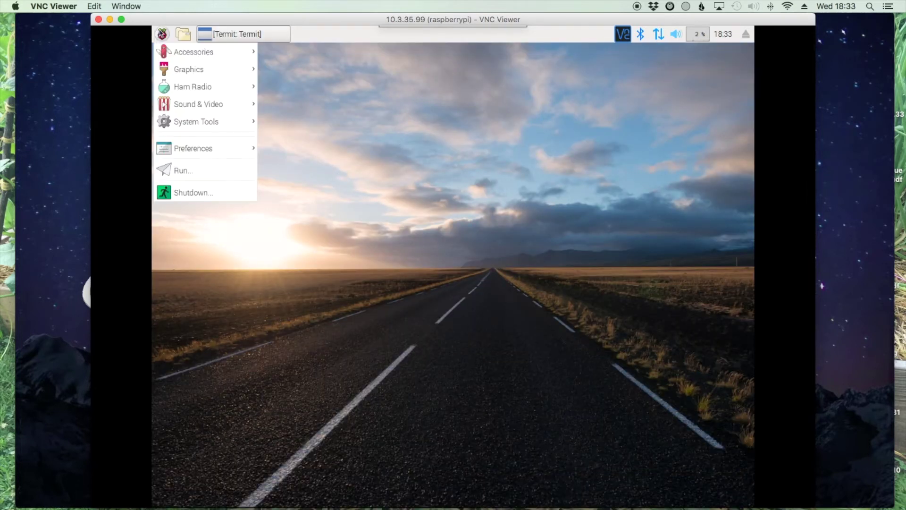
pyautogui.moveTo(223, 107)
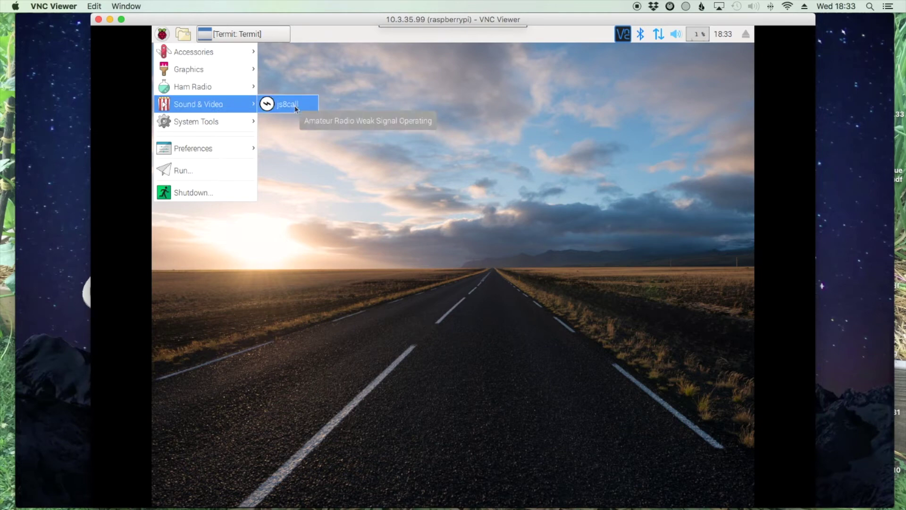
pyautogui.click(295, 105)
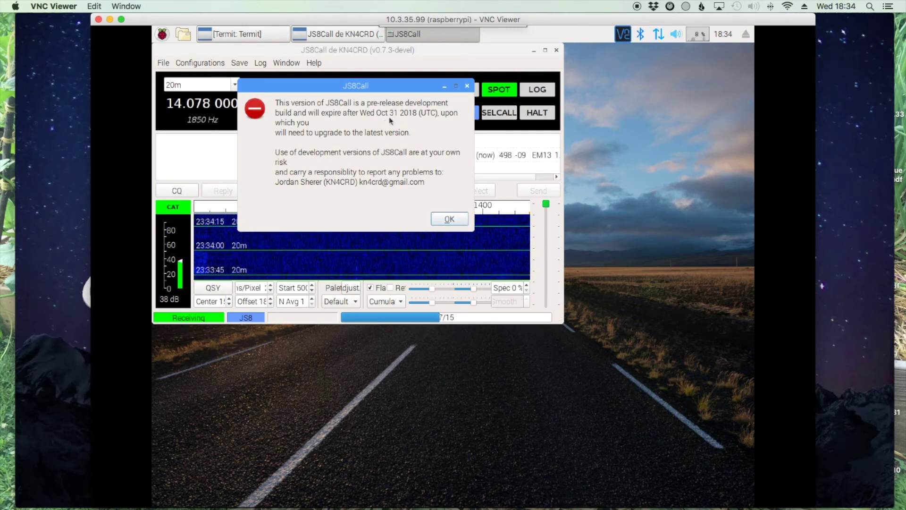
# - Dismiss the pre-release warning, enter the station callsign in My Call, and view Audio settings
pyautogui.click(451, 219)
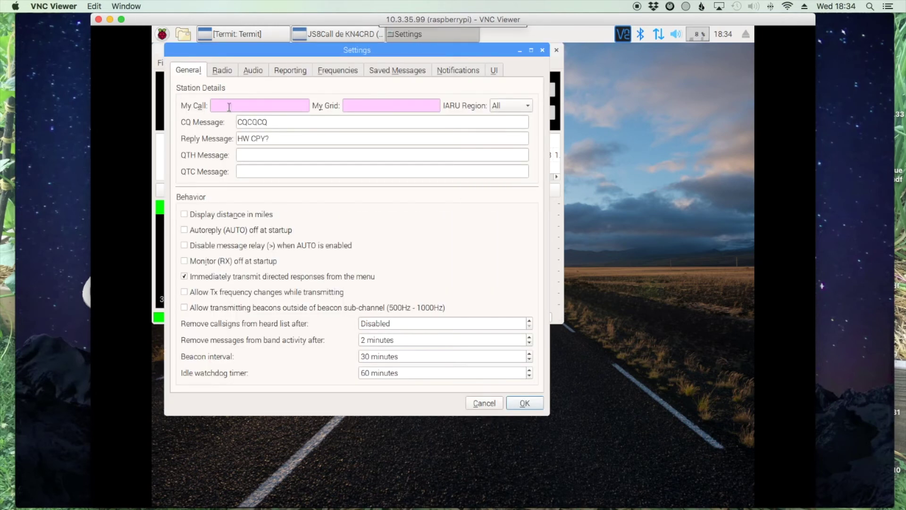
pyautogui.click(228, 106)
pyautogui.write('KM4ACK')
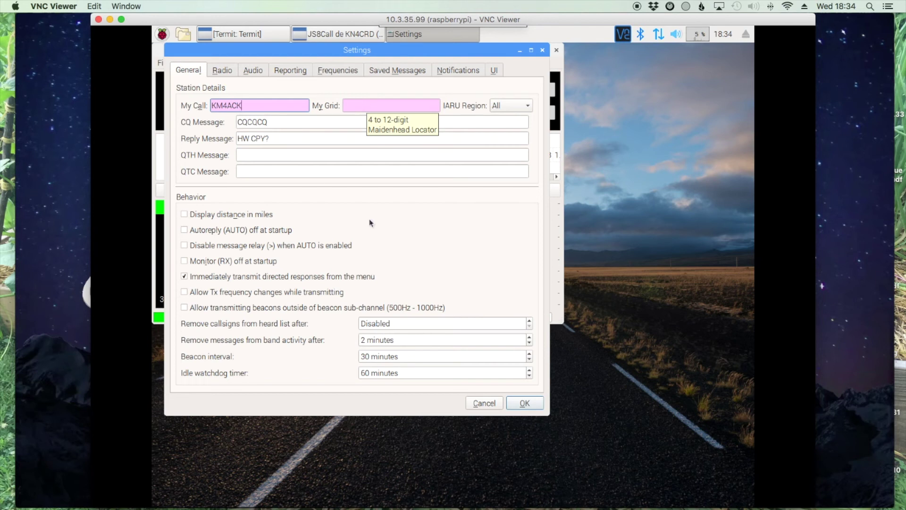
pyautogui.click(254, 71)
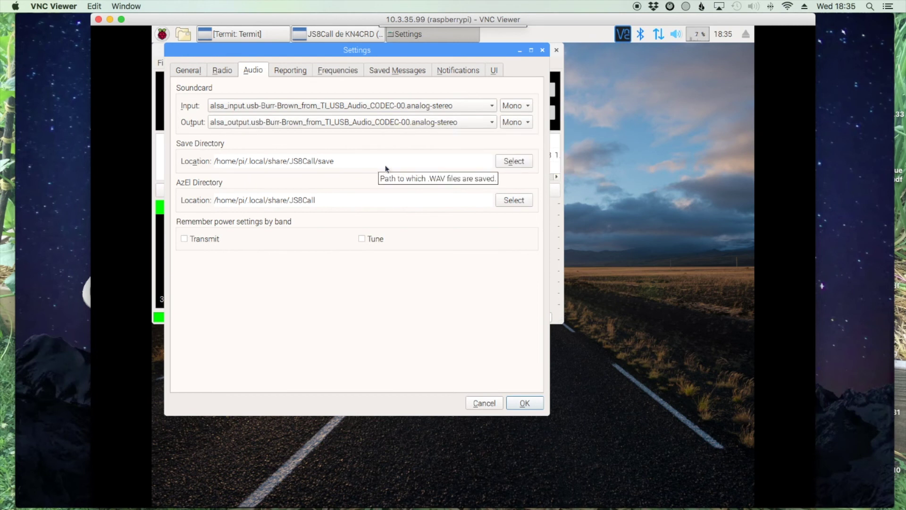
# - Enable Accept UDP requests under Reporting, save the settings, and maximize the JS8Call window
pyautogui.click(291, 73)
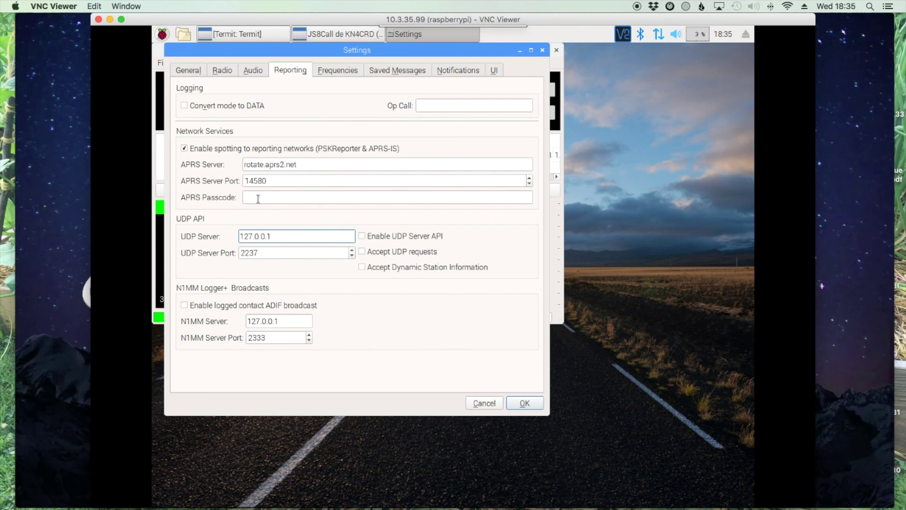
pyautogui.click(362, 252)
pyautogui.click(522, 402)
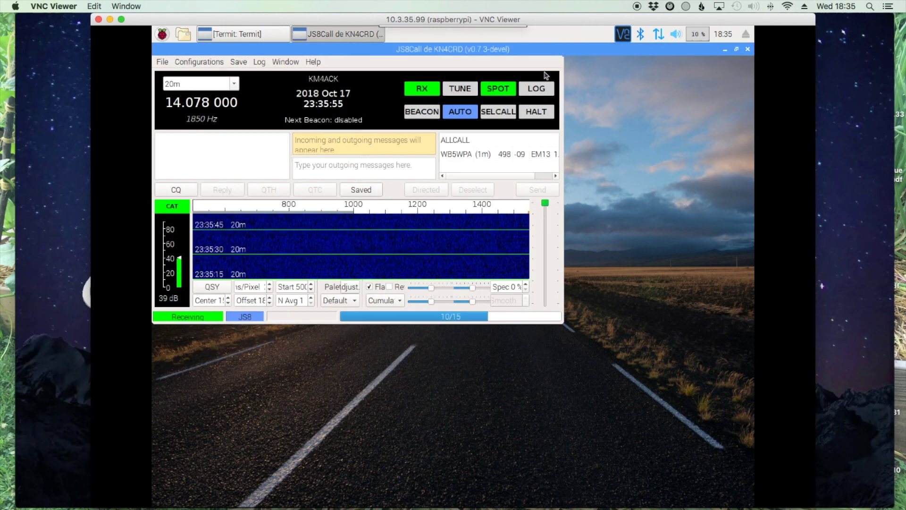
pyautogui.click(544, 51)
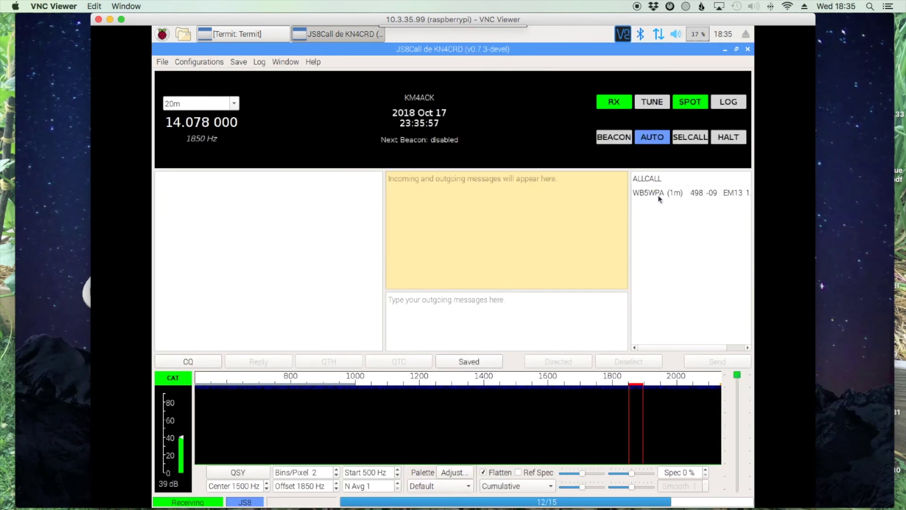